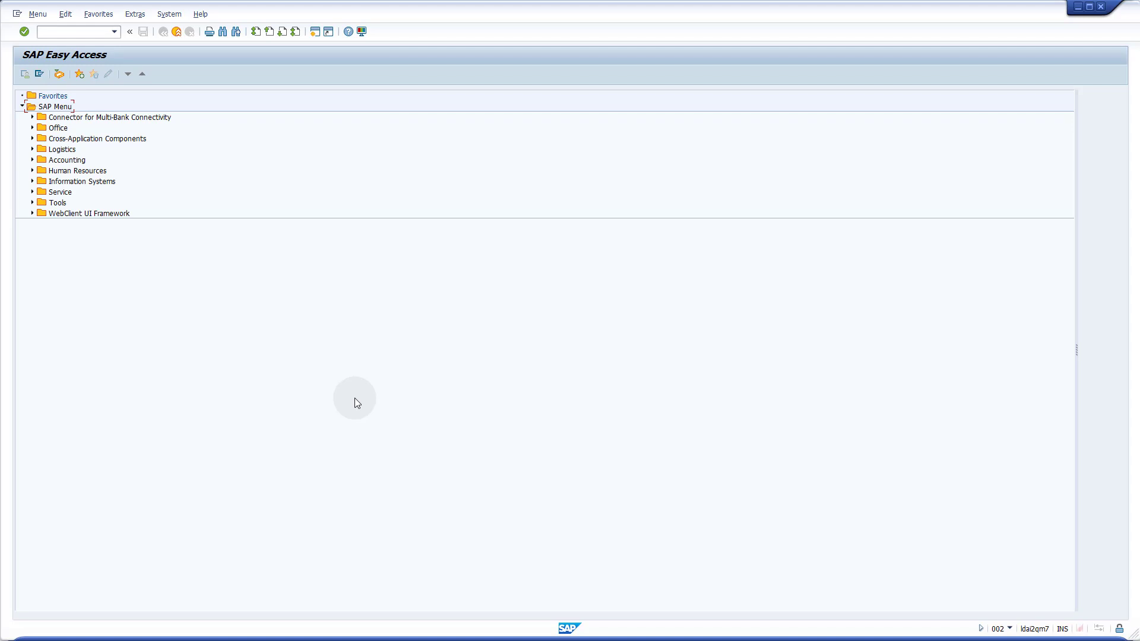
Start the /n/SDF/ALM_SETUP transaction to reach Setup for SAP ALM.
{"action": "left_click", "coordinate": [42, 30]}
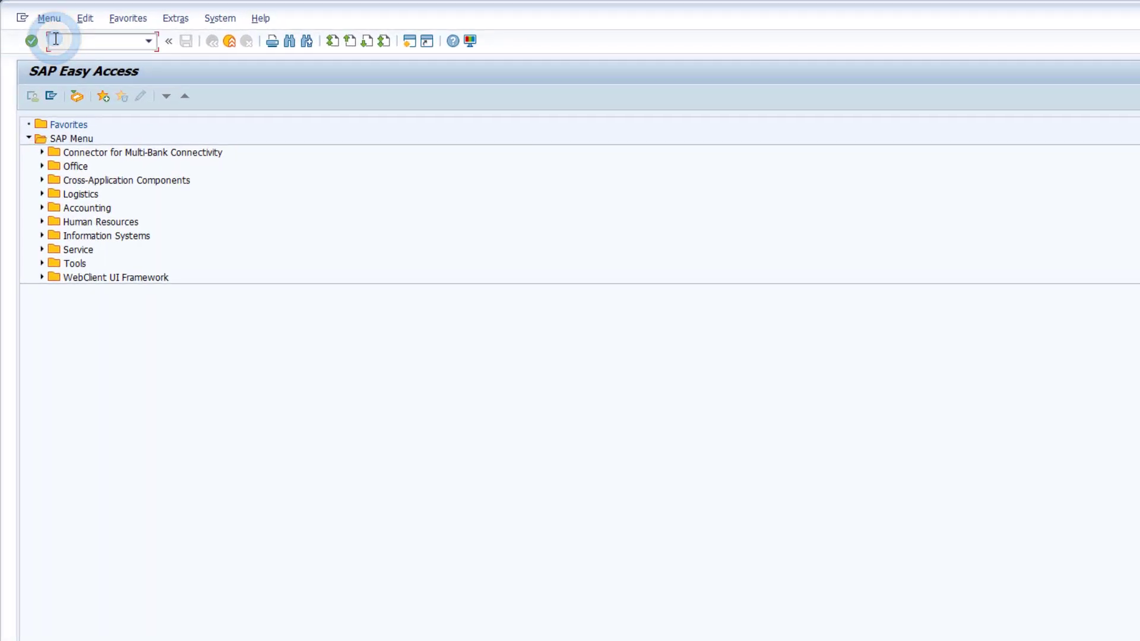
{"action": "type", "text": "/n/SDF/ALM_SETUP"}
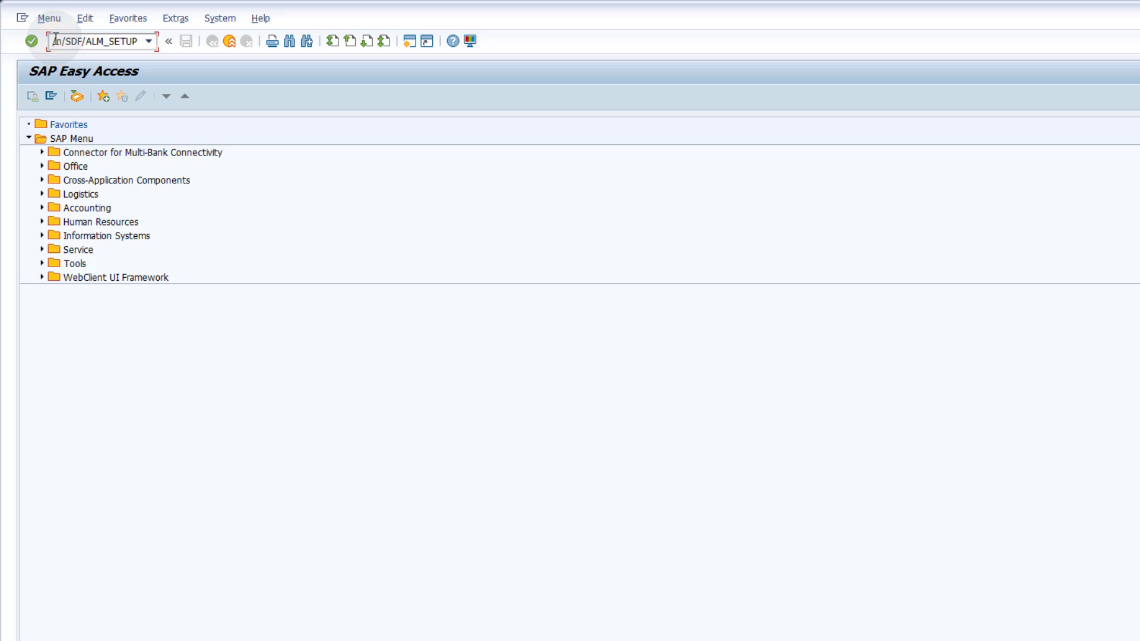
{"action": "key", "text": "Return"}
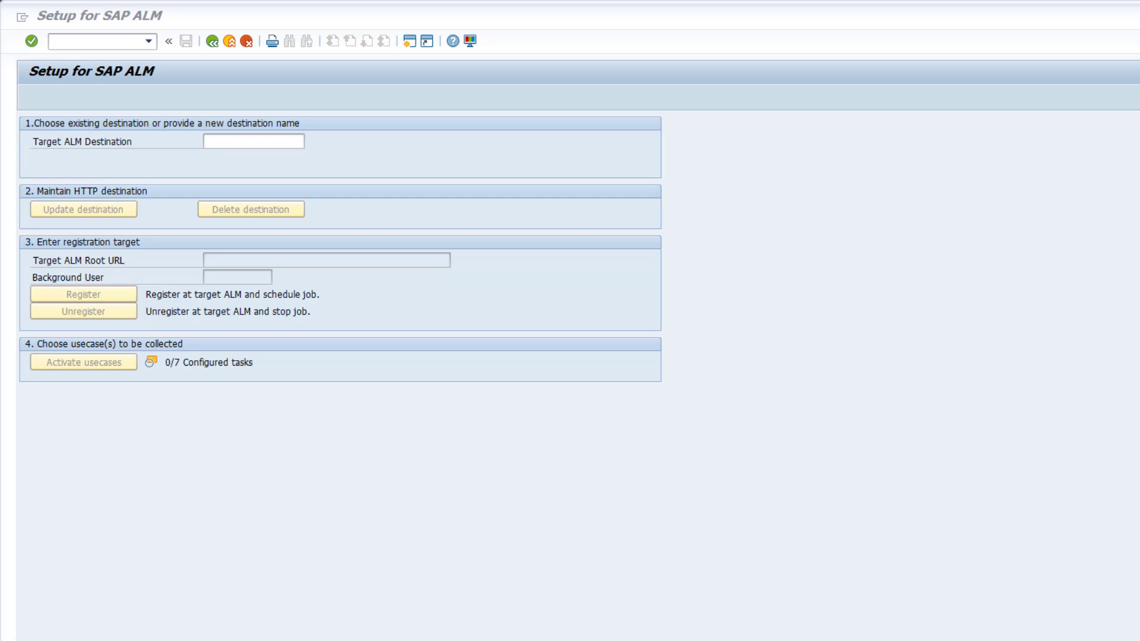
Set Target ALM Destination to CALM_VIDEO_TENANT and bring up its OAuth token HTTP destination settings.
{"action": "left_click", "coordinate": [218, 141]}
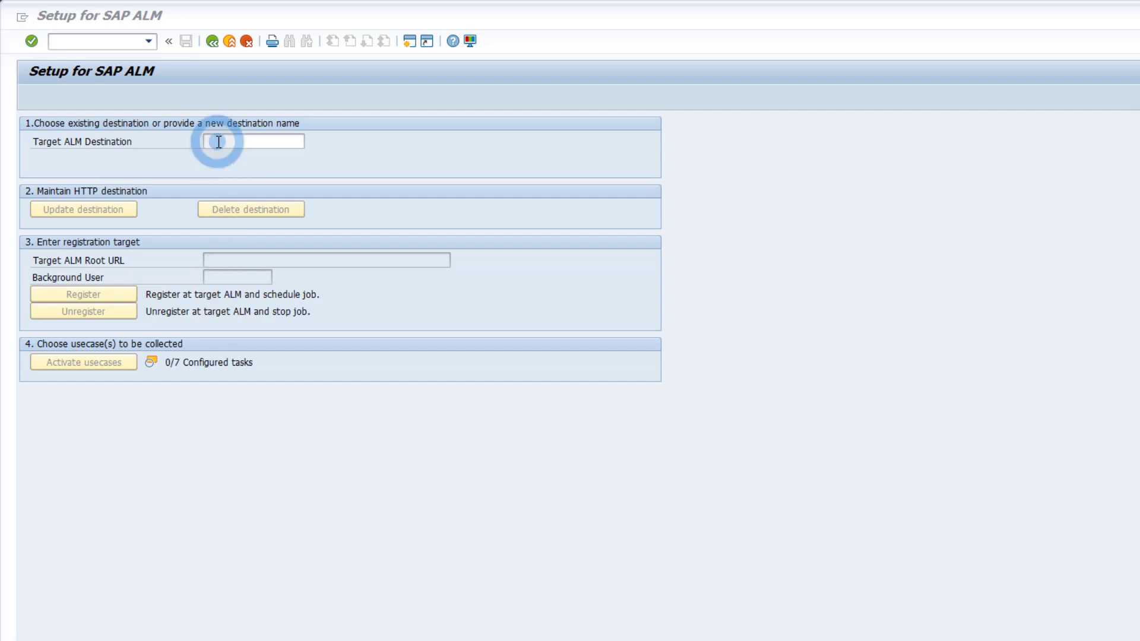
{"action": "type", "text": "CALM_VIDEO_TENANT"}
{"action": "key", "text": "Return"}
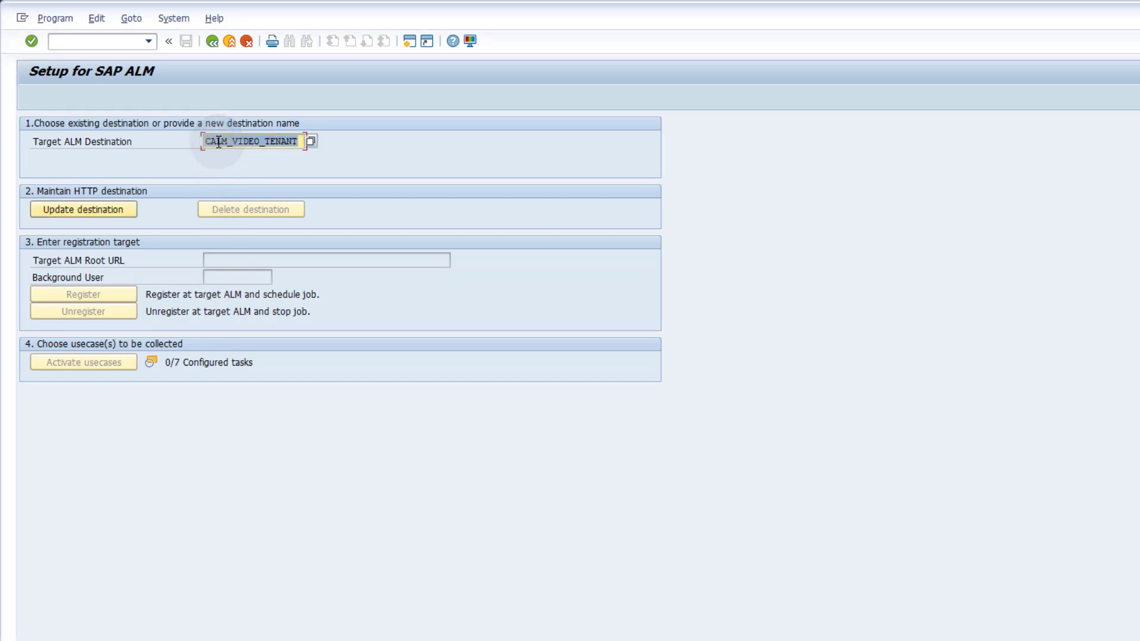
{"action": "left_click", "coordinate": [119, 215]}
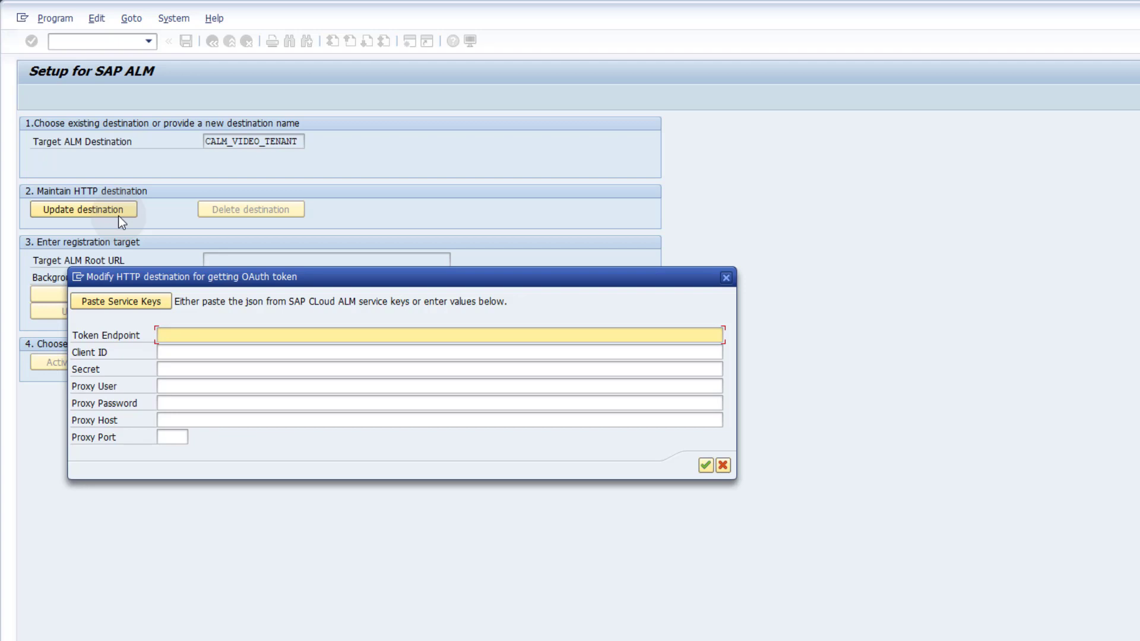
Paste the Cloud ALM service key JSON into the OAuth destination and save it as ZSDF_CALM_VIDEO_TENANT.
{"action": "left_click", "coordinate": [118, 304]}
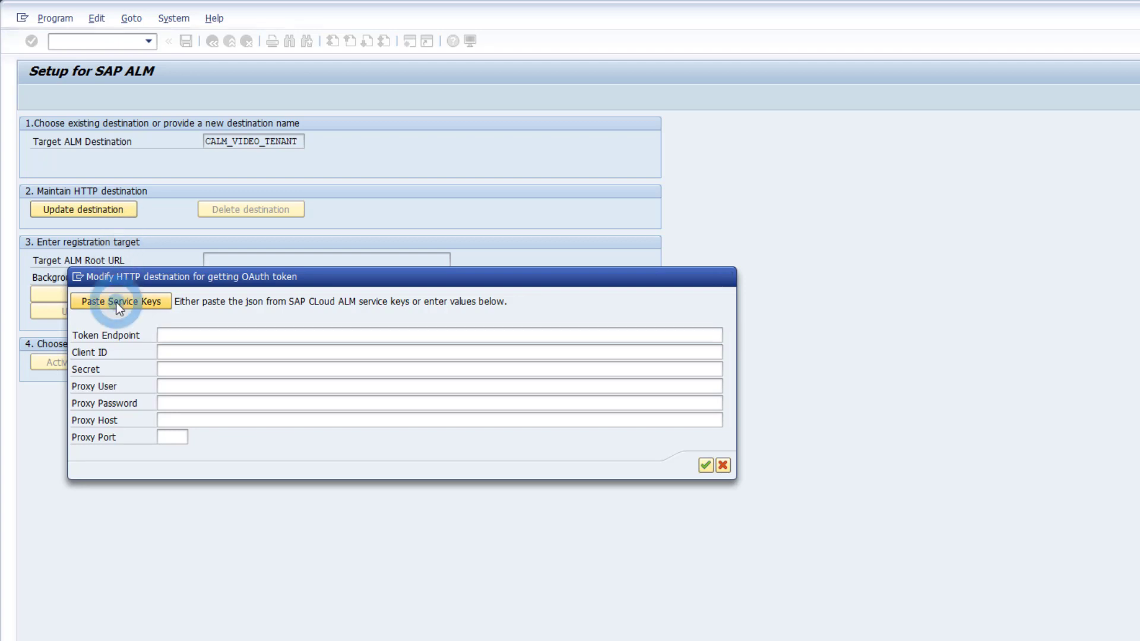
{"action": "left_click", "coordinate": [118, 303]}
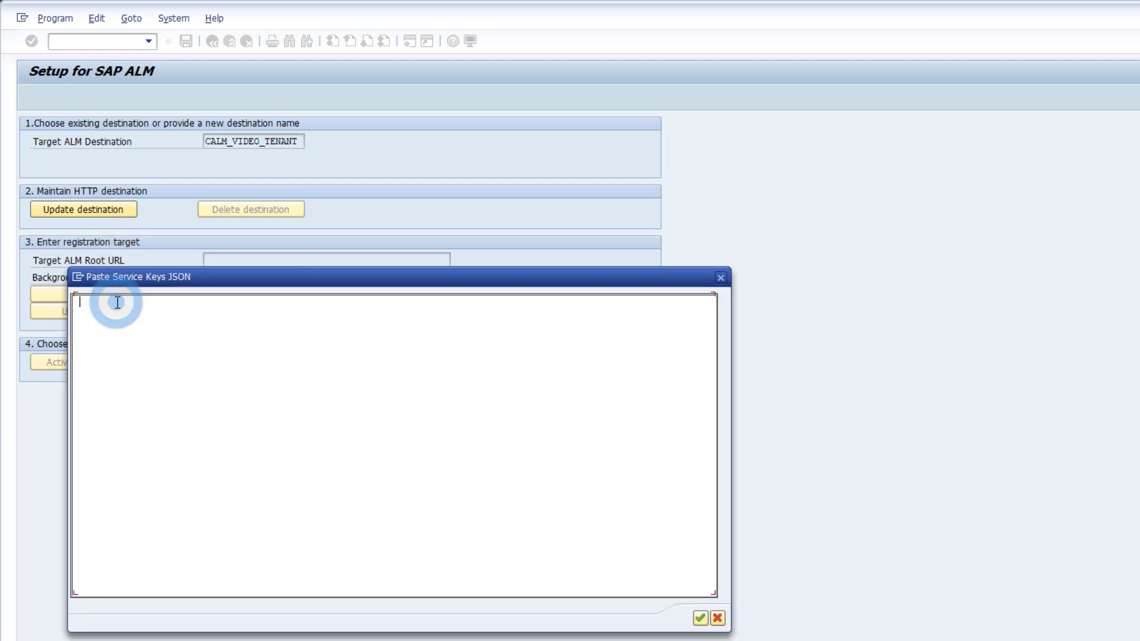
{"action": "key", "text": "ctrl+v"}
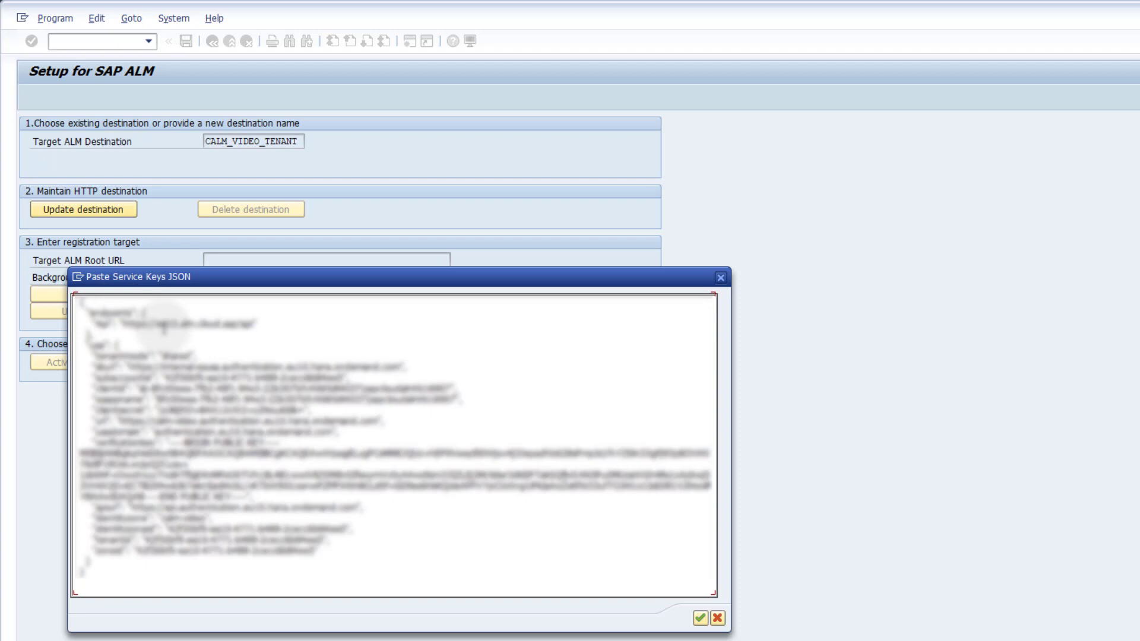
{"action": "left_click", "coordinate": [701, 618]}
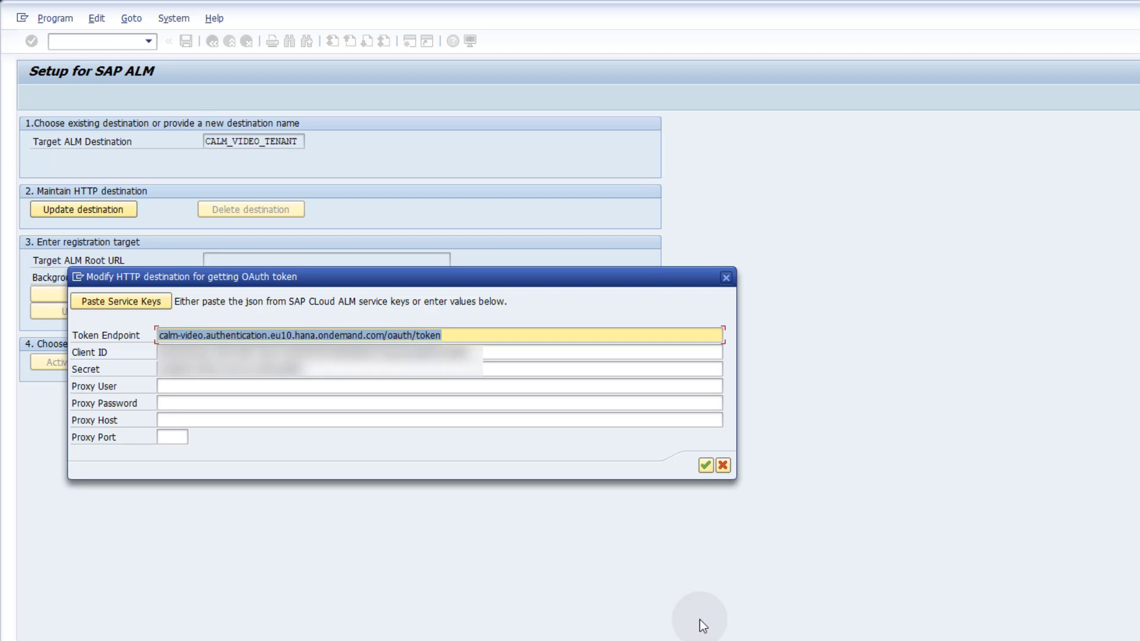
{"action": "left_click", "coordinate": [706, 465]}
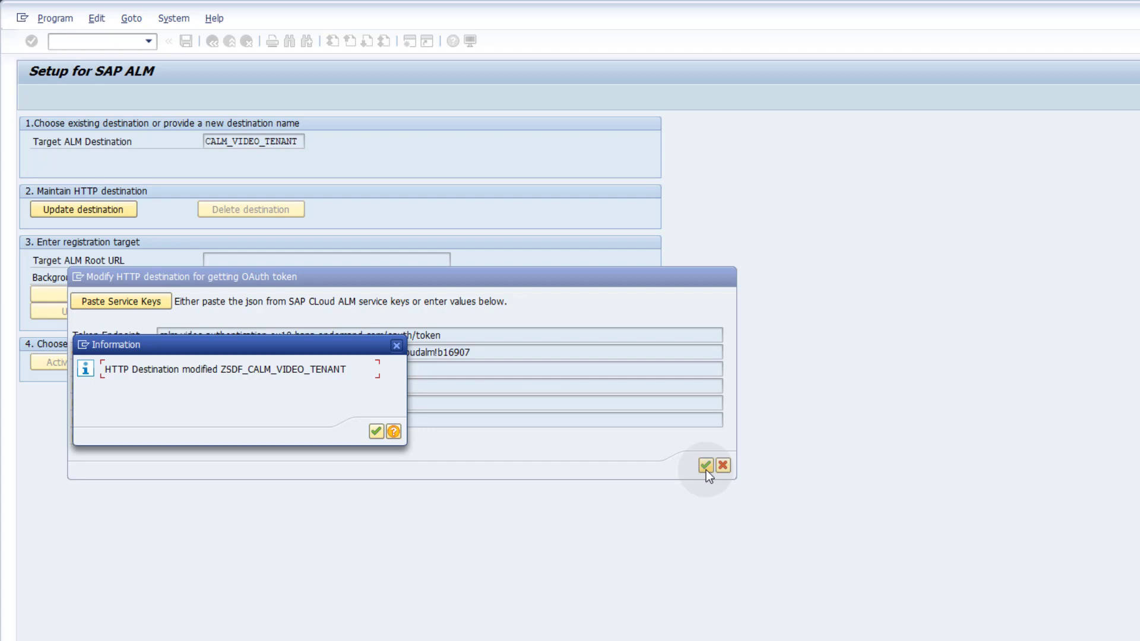
Dismiss the destination-modified message and enter CALM_SETUP_B as the background user.
{"action": "left_click", "coordinate": [376, 431]}
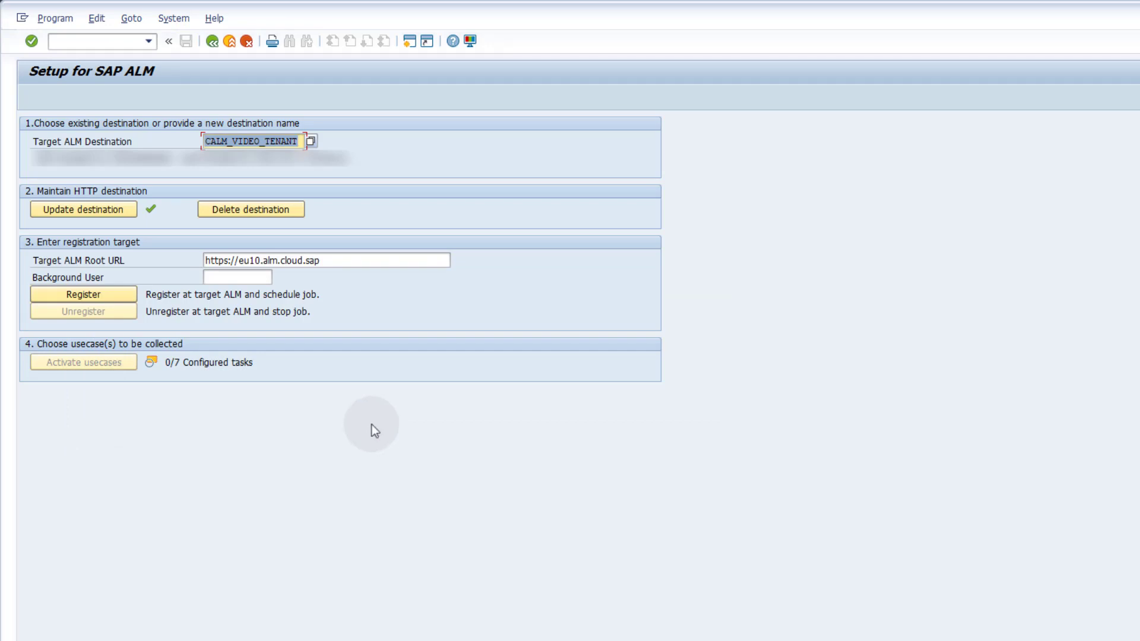
{"action": "left_click", "coordinate": [241, 276]}
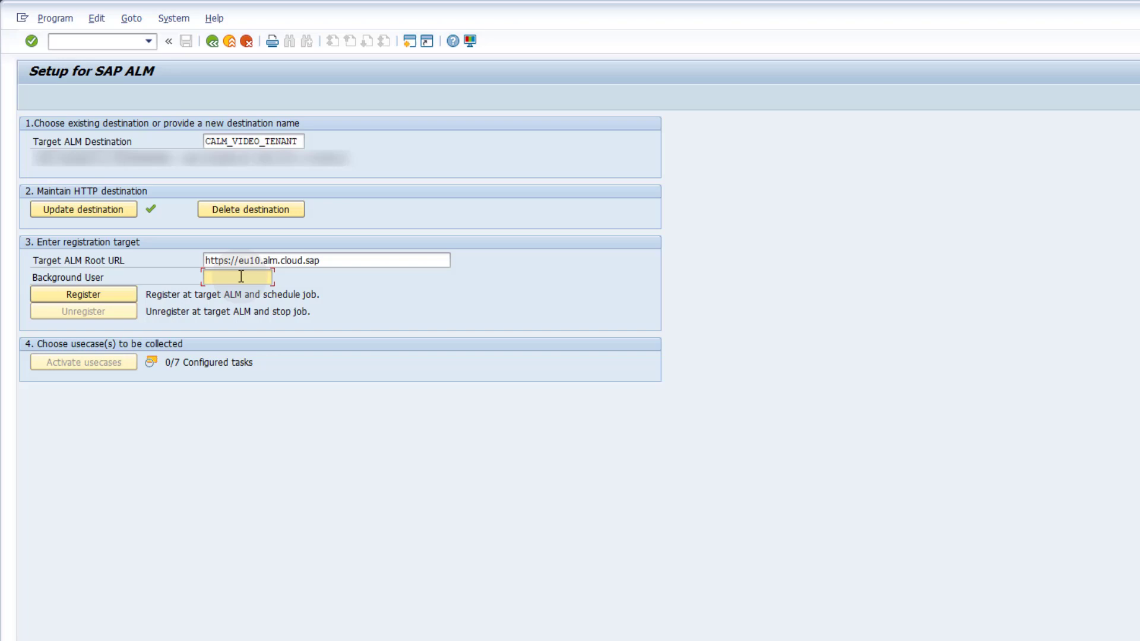
{"action": "type", "text": "CALM_SETUP_B"}
{"action": "double_click", "coordinate": [241, 278]}
Register the system at eu10 Cloud ALM, acknowledging the scheduler and auto discovery job messages.
{"action": "left_click", "coordinate": [117, 299]}
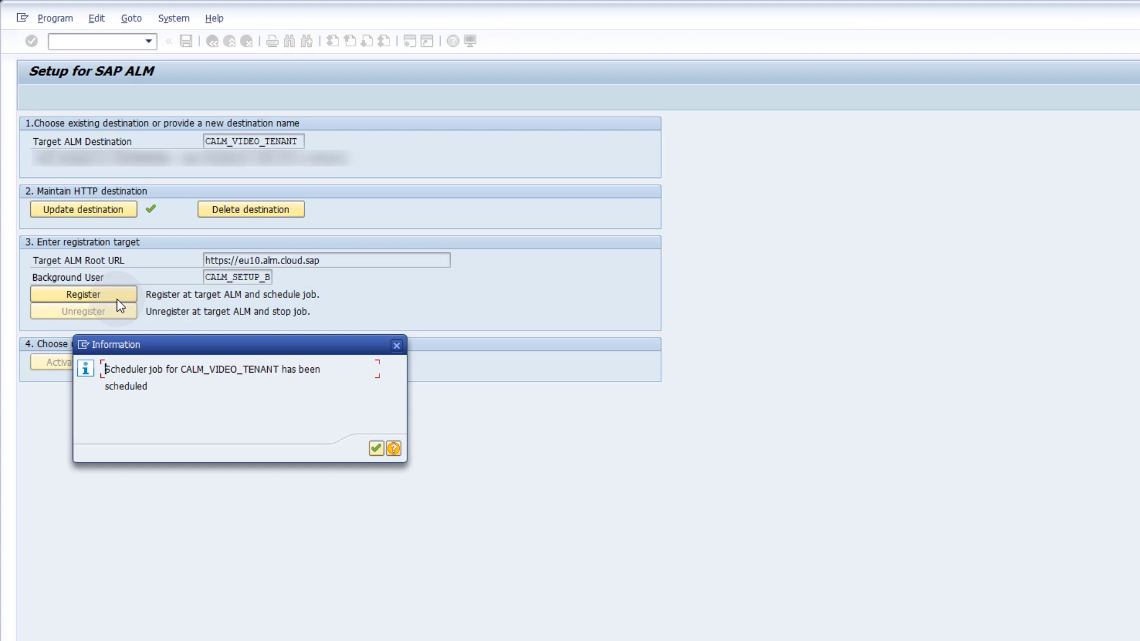
{"action": "left_click", "coordinate": [373, 448]}
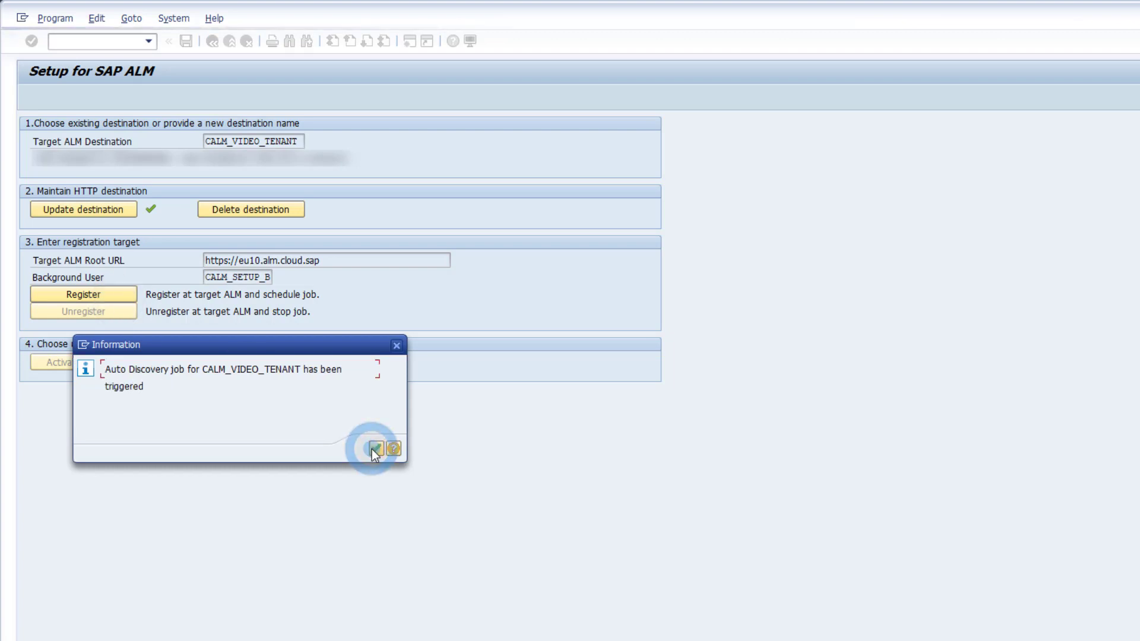
{"action": "left_click", "coordinate": [375, 448]}
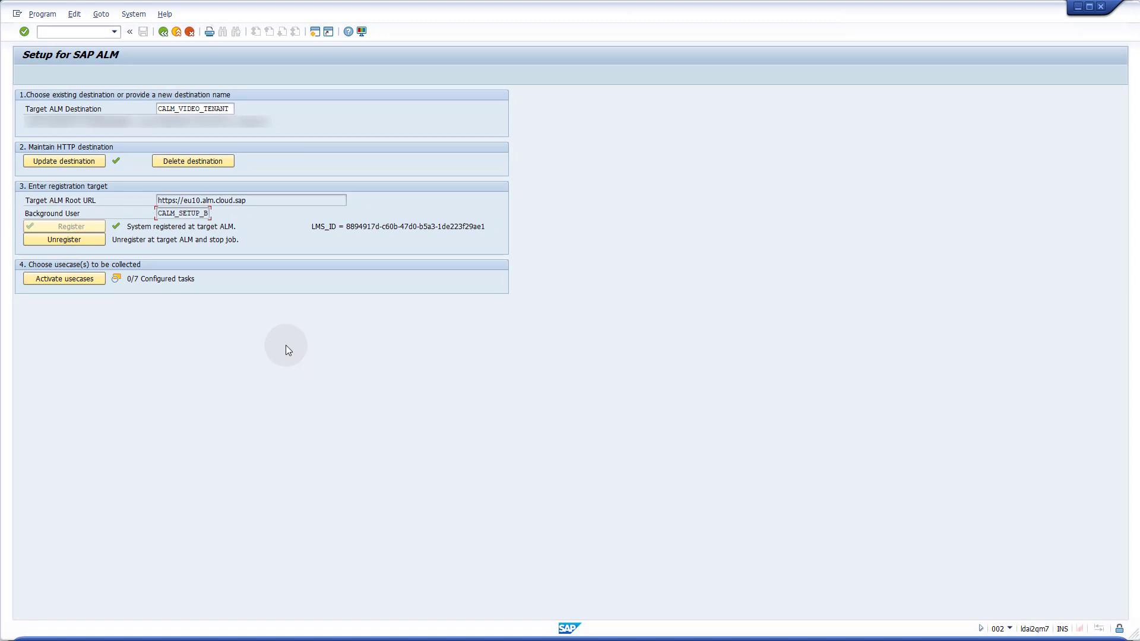
Mark BP_MON, EXM, INT_MON and PERF_MON active in the Available Tasks list.
{"action": "left_click", "coordinate": [88, 280]}
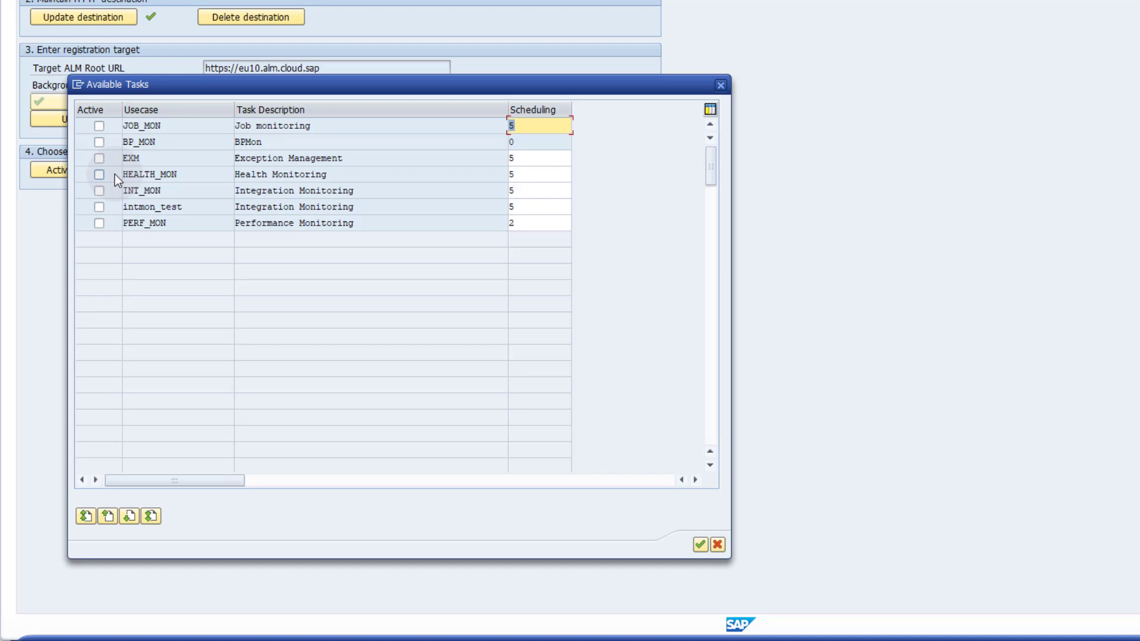
{"action": "left_click", "coordinate": [100, 142]}
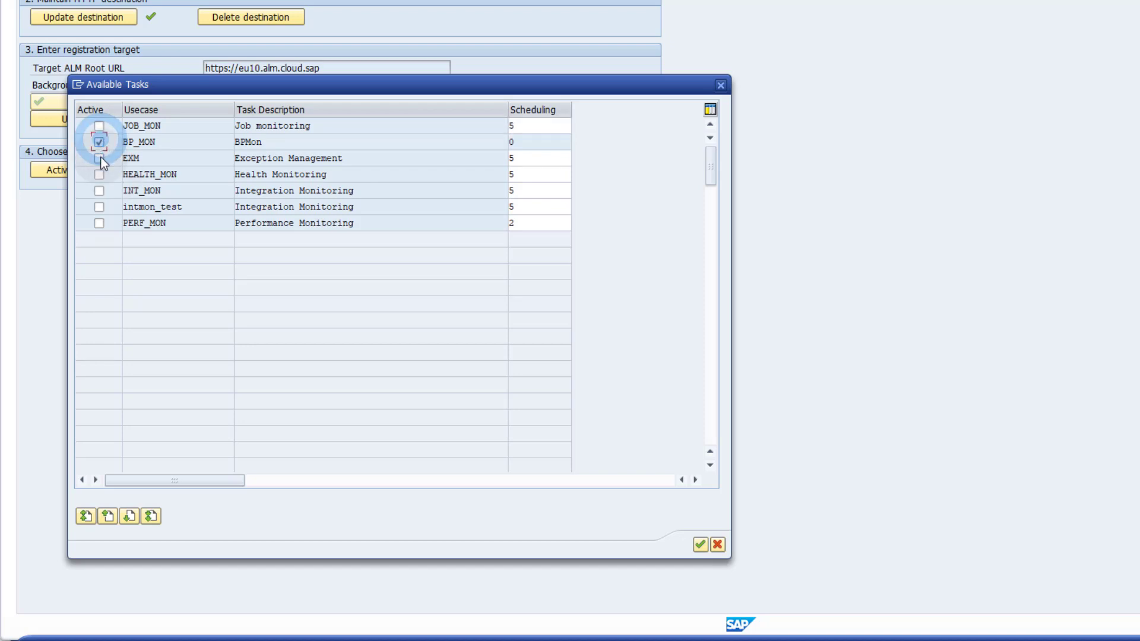
{"action": "left_click", "coordinate": [100, 158]}
{"action": "left_click", "coordinate": [100, 189]}
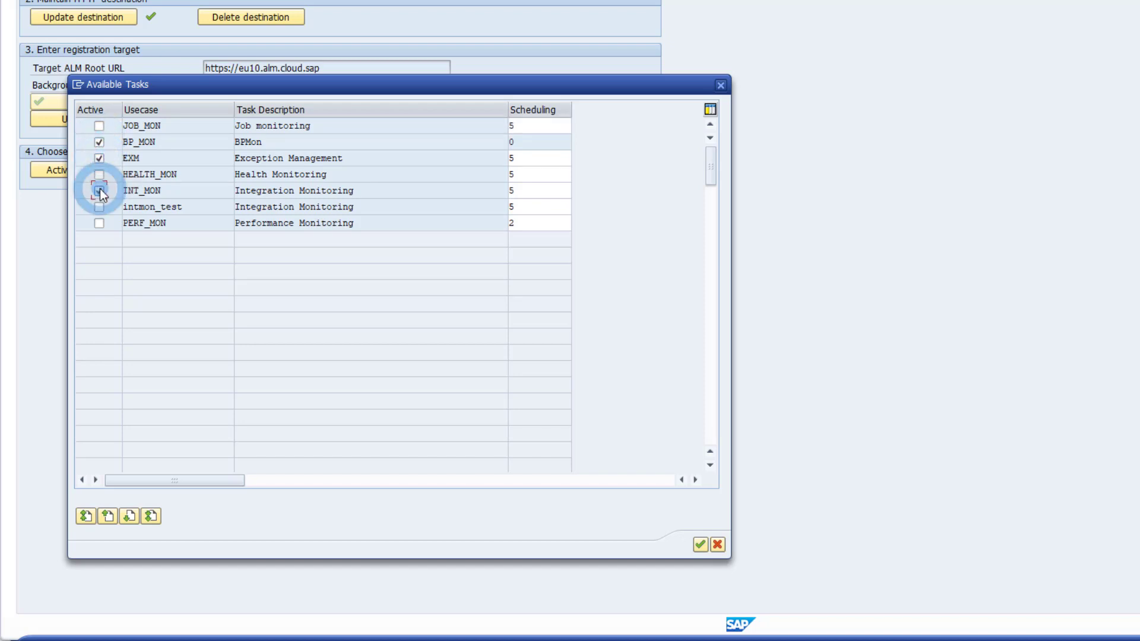
{"action": "left_click", "coordinate": [98, 223]}
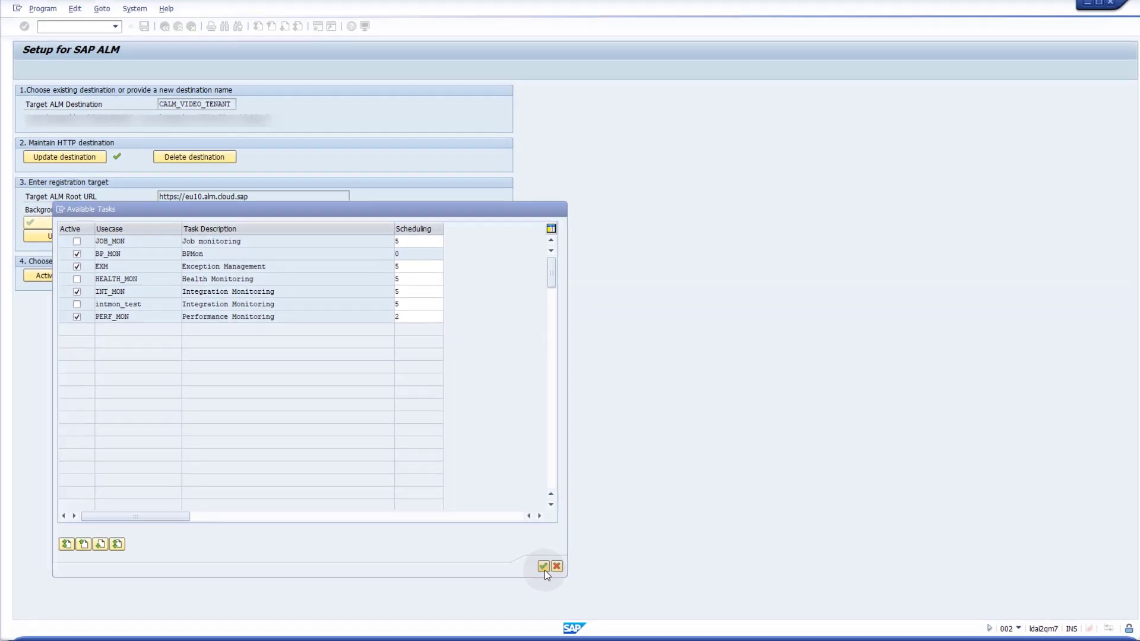
Confirm the four chosen monitoring tasks with Continue.
{"action": "left_click", "coordinate": [543, 567]}
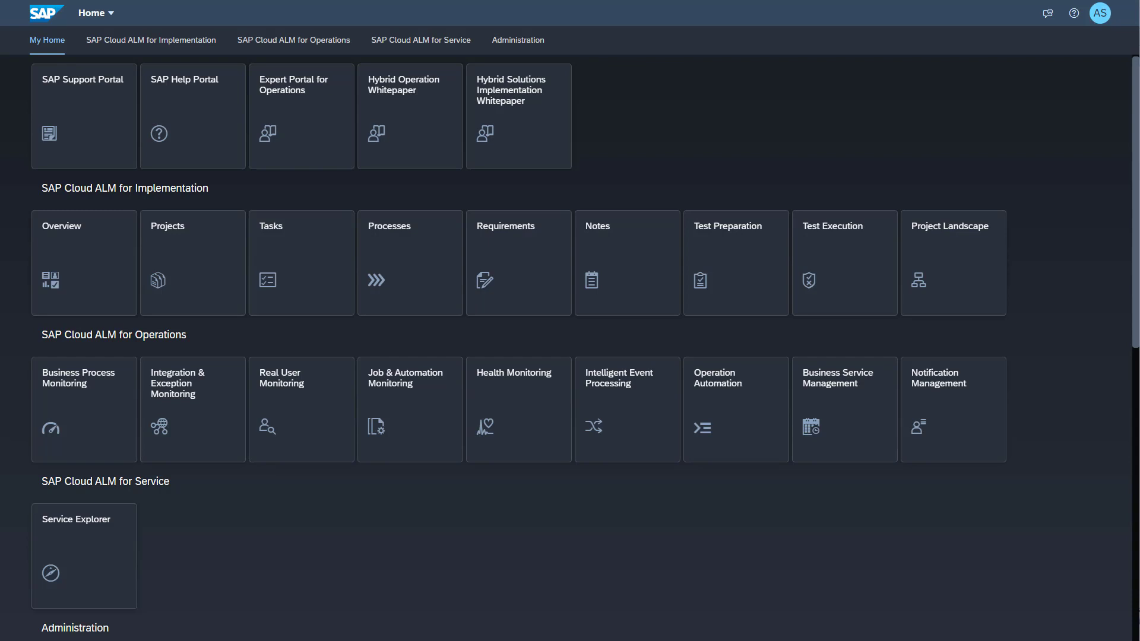
{"action": "left_click", "coordinate": [528, 44]}
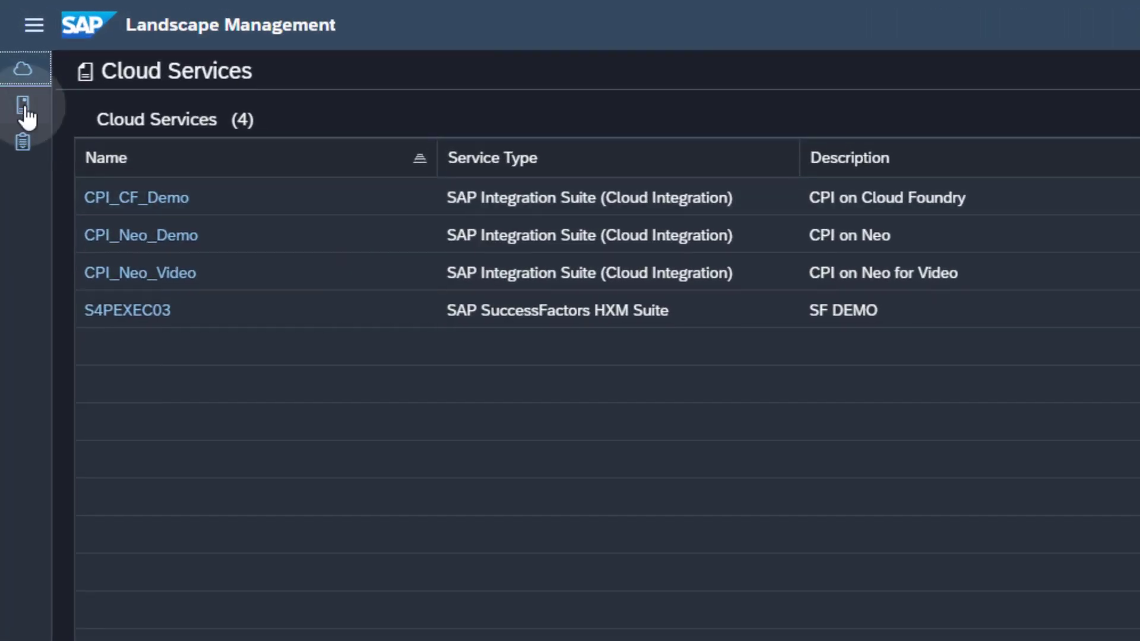
{"action": "left_click", "coordinate": [26, 114]}
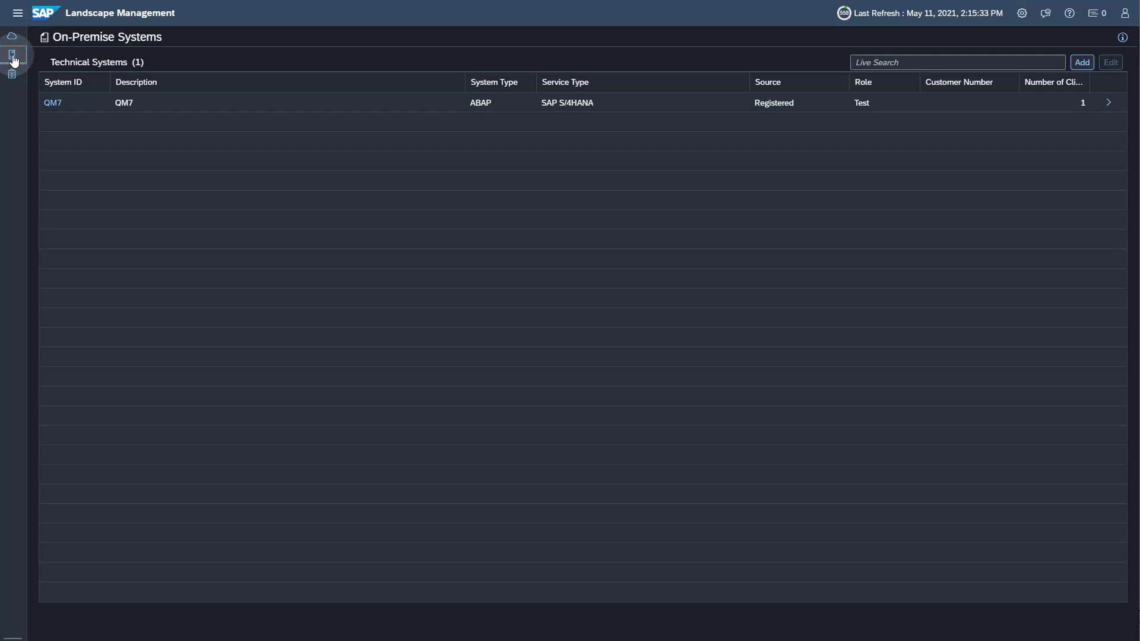
{"action": "left_click", "coordinate": [199, 108]}
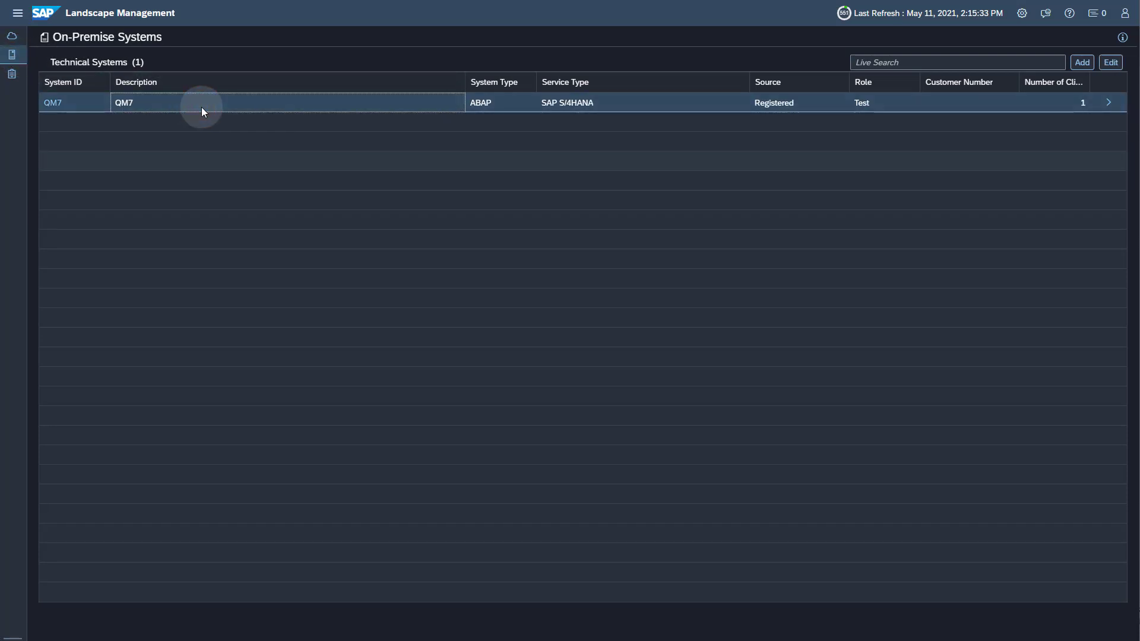
{"action": "left_click", "coordinate": [1108, 103]}
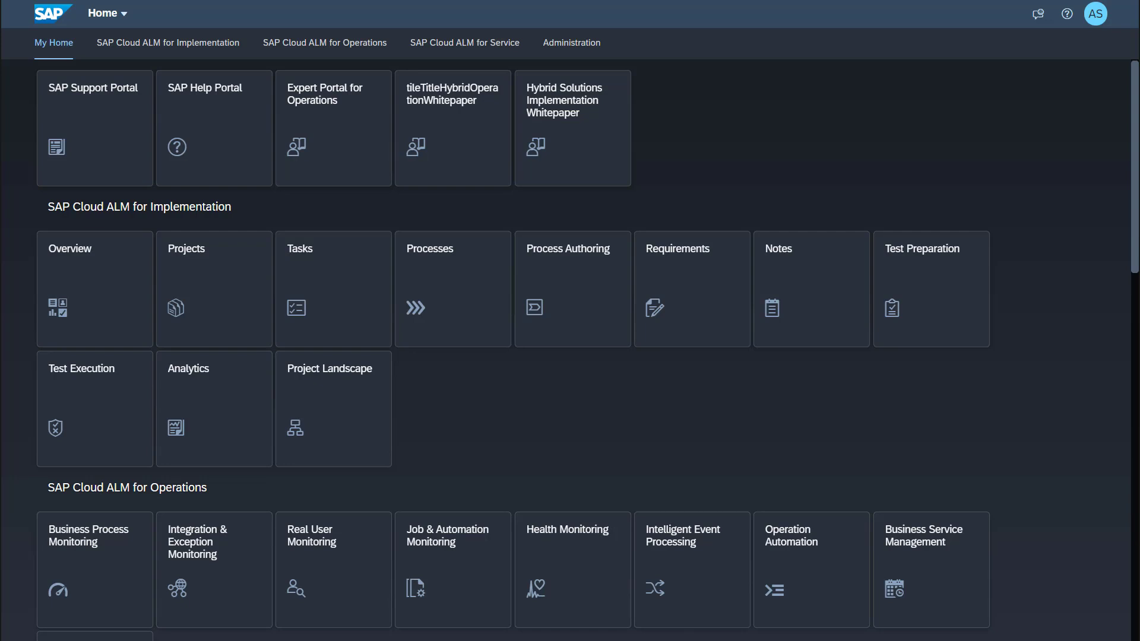
{"action": "left_click", "coordinate": [300, 39]}
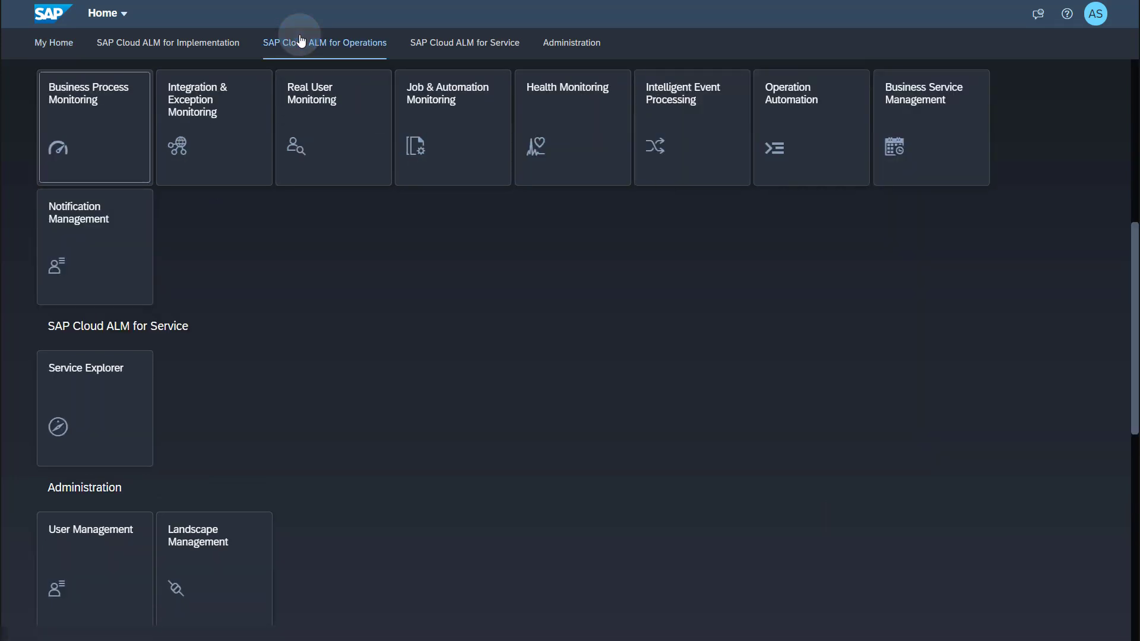
{"action": "left_click", "coordinate": [113, 117]}
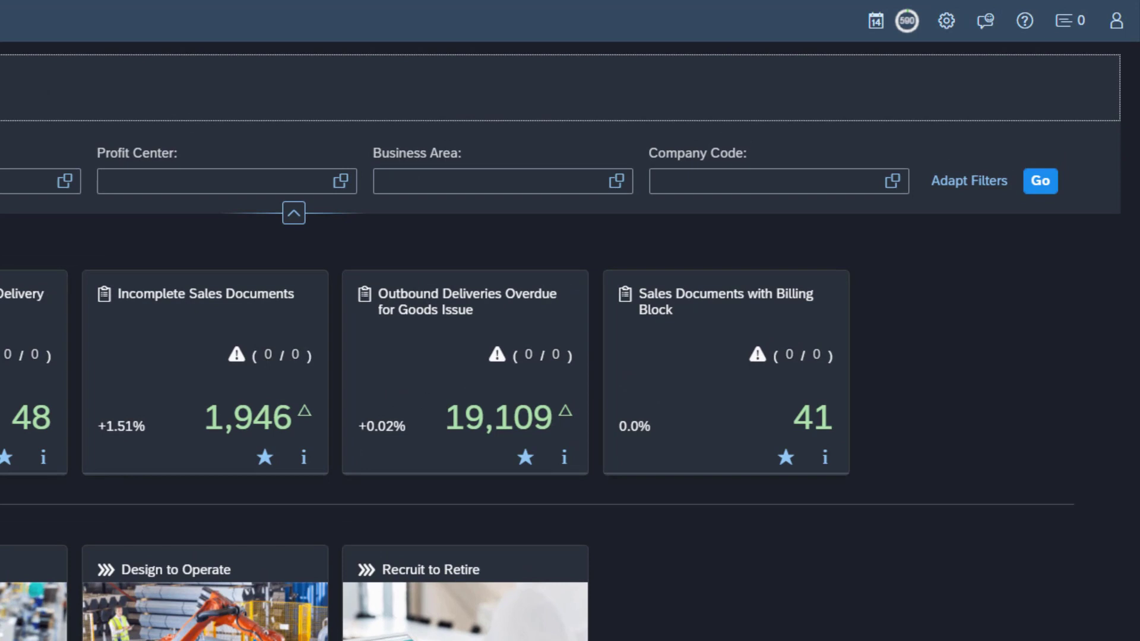
{"action": "left_click", "coordinate": [944, 21]}
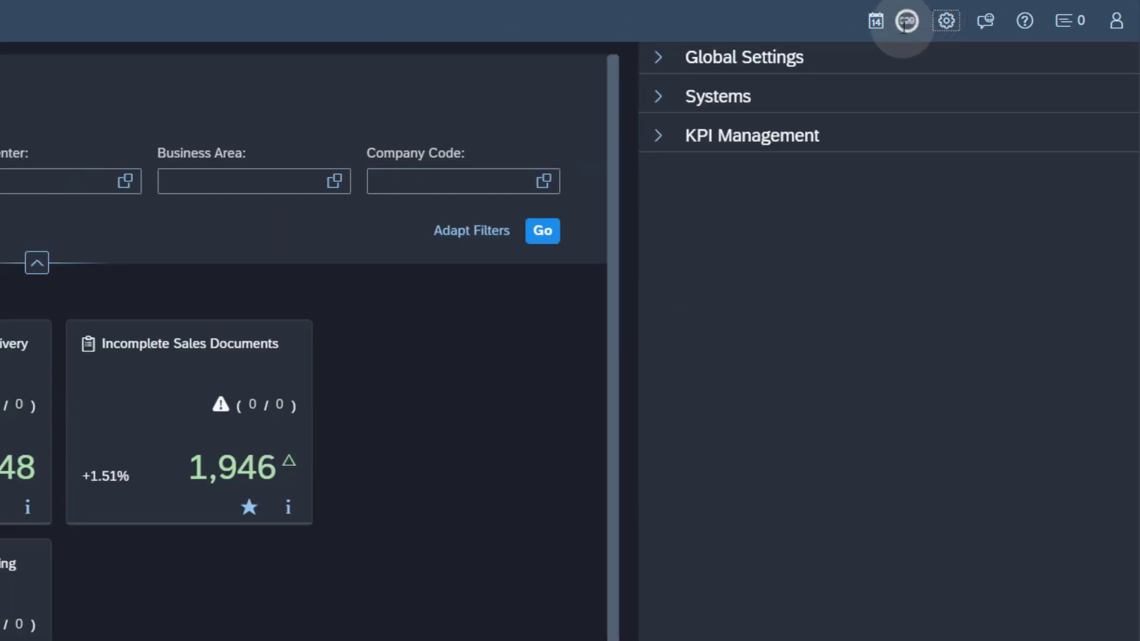
{"action": "left_click", "coordinate": [662, 108]}
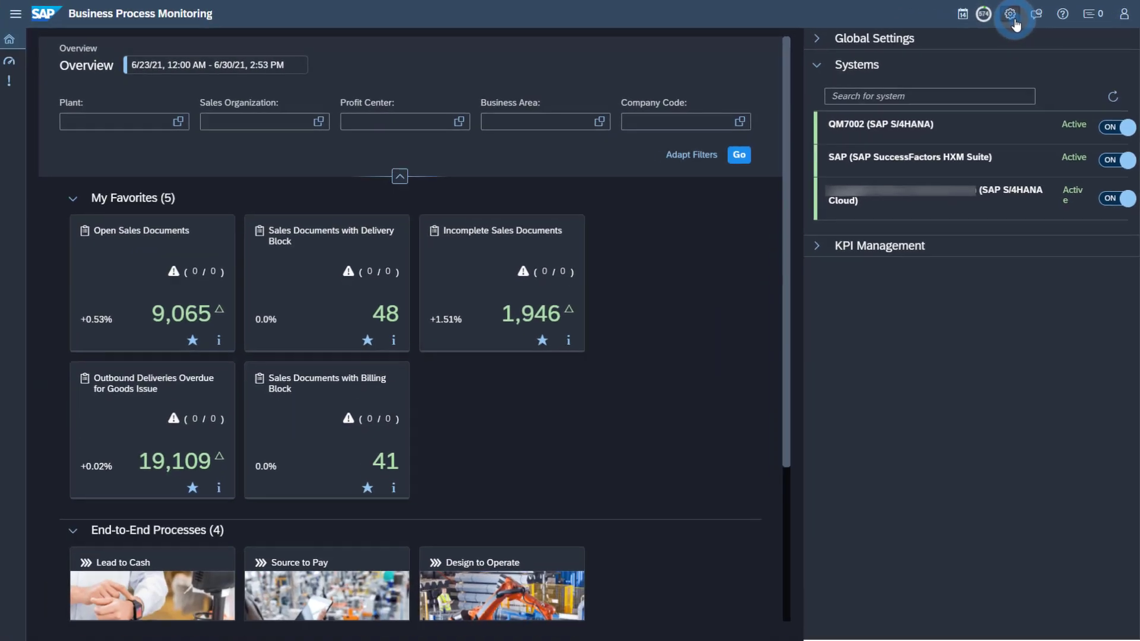
{"action": "left_click", "coordinate": [946, 21]}
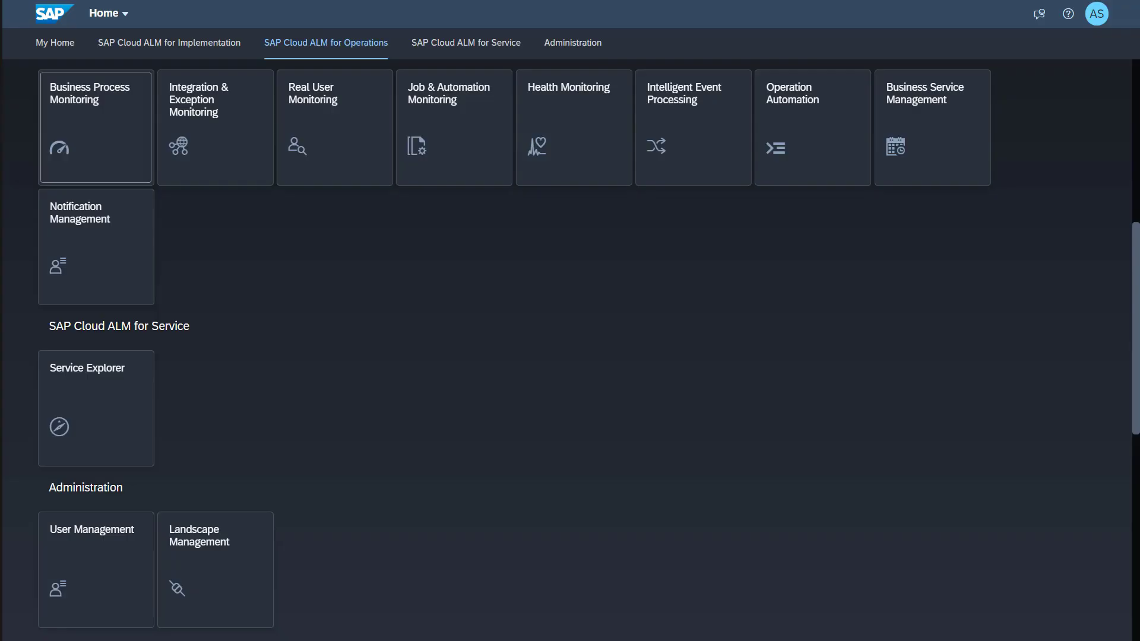
In Integration & Exception Monitoring, add QM7002 to the service scope and apply it.
{"action": "left_click", "coordinate": [197, 90]}
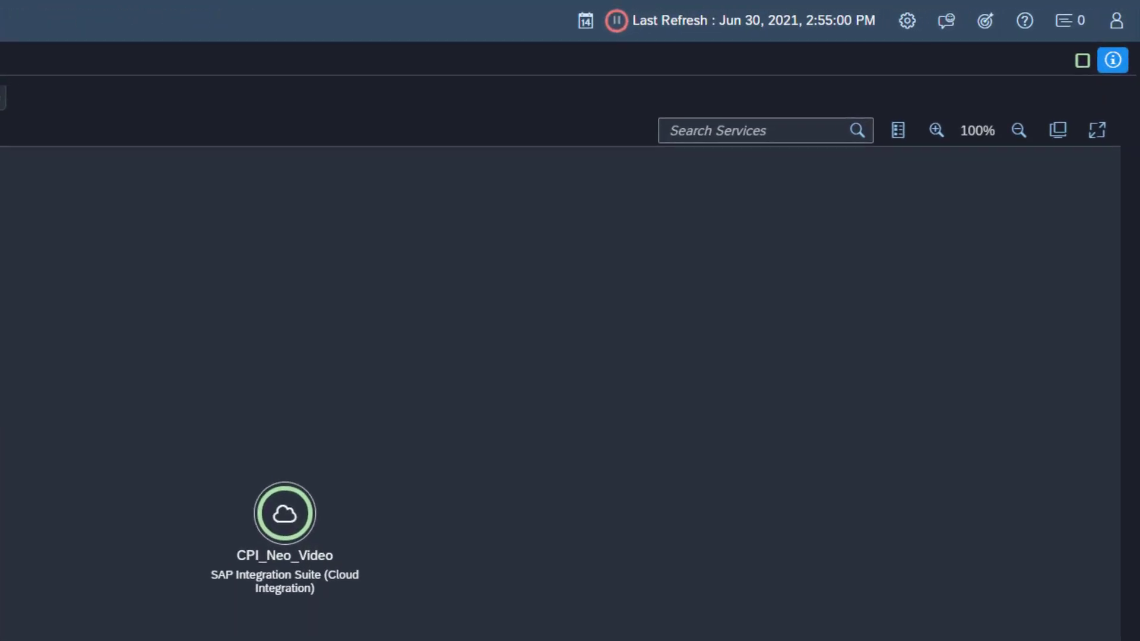
{"action": "left_click", "coordinate": [985, 21]}
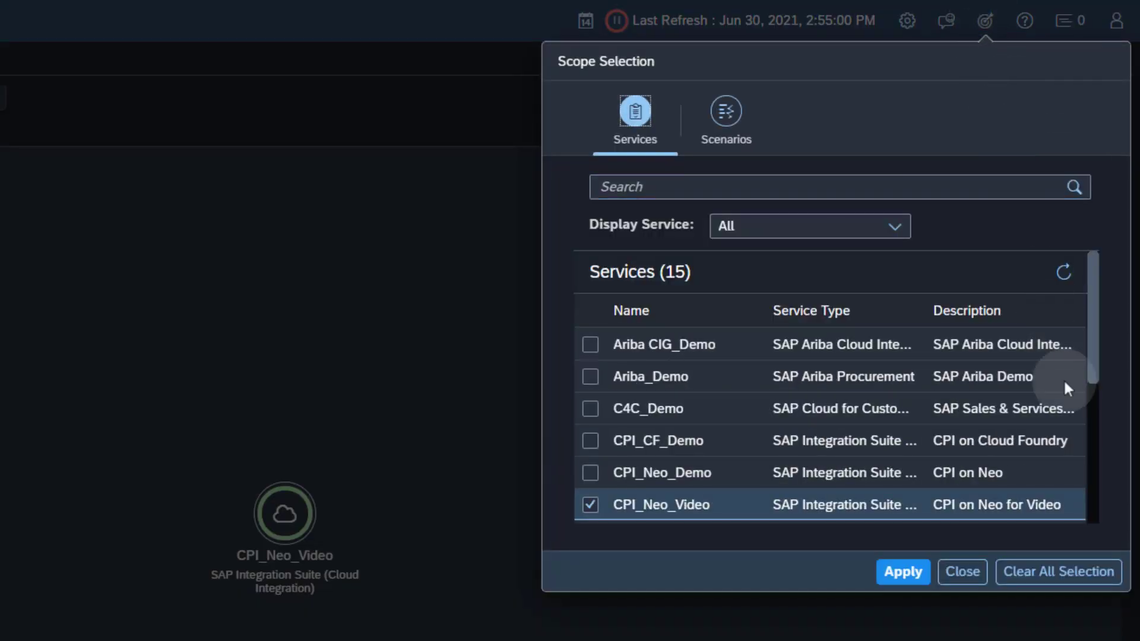
{"action": "left_click", "coordinate": [1093, 509]}
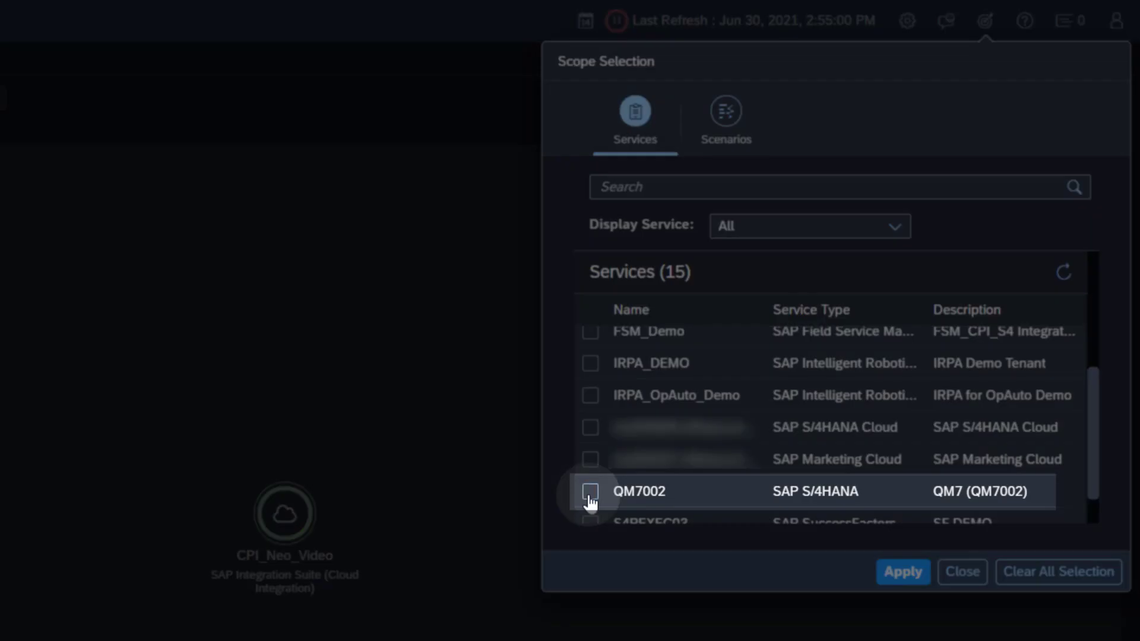
{"action": "left_click", "coordinate": [589, 494]}
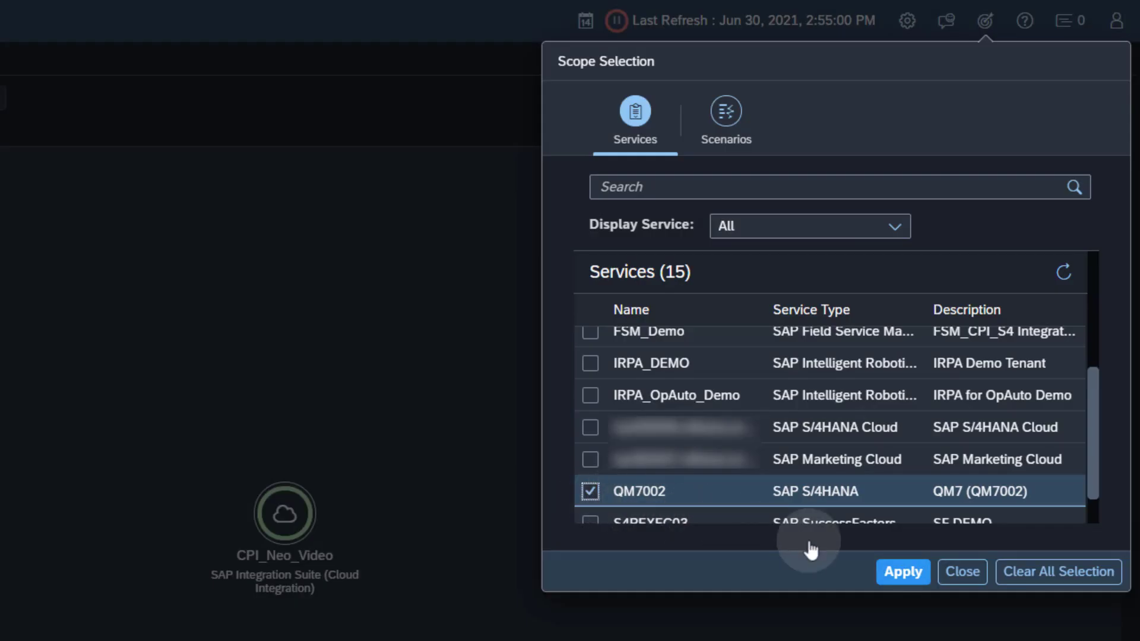
{"action": "left_click", "coordinate": [913, 570]}
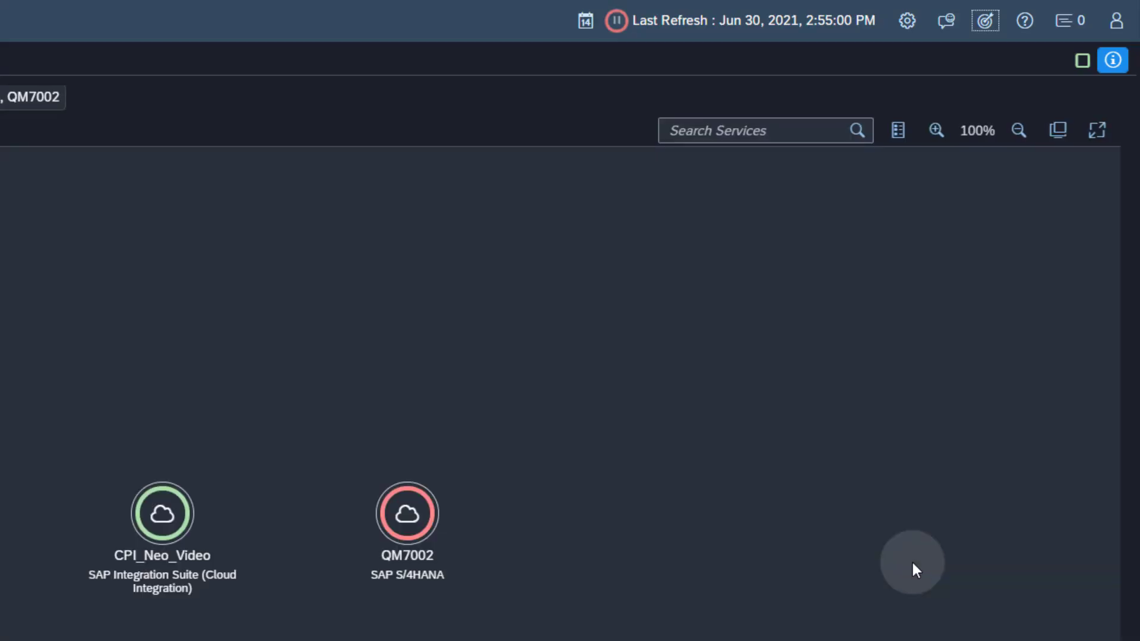
Show QM7002's overview with 2280 messages and 42429 exceptions.
{"action": "left_click", "coordinate": [907, 21]}
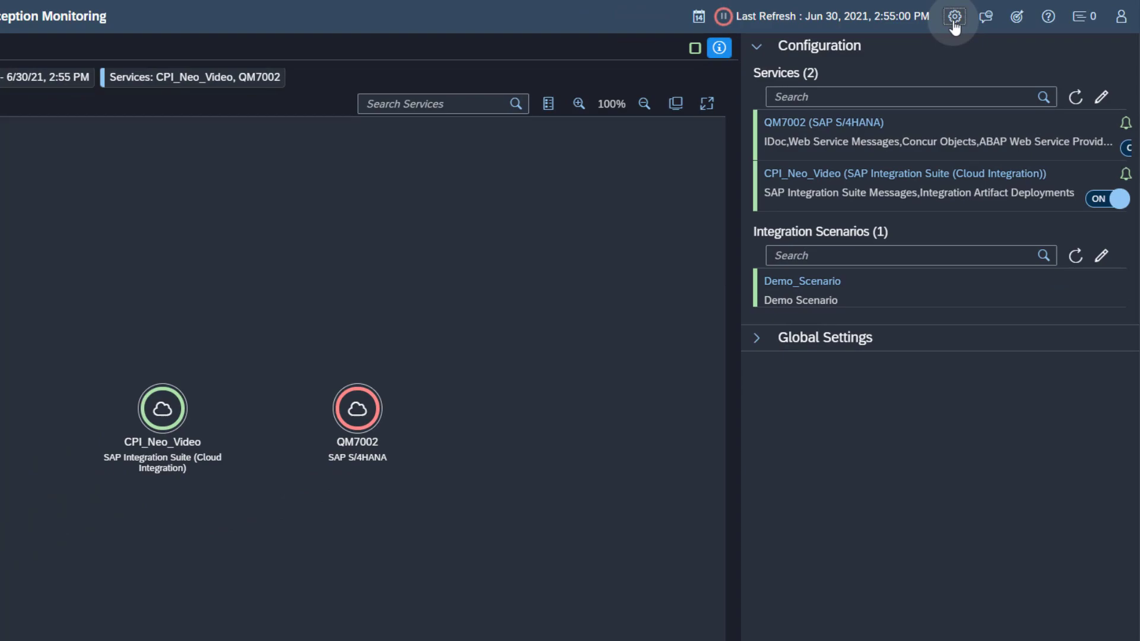
{"action": "left_click", "coordinate": [909, 24]}
{"action": "left_click", "coordinate": [655, 345]}
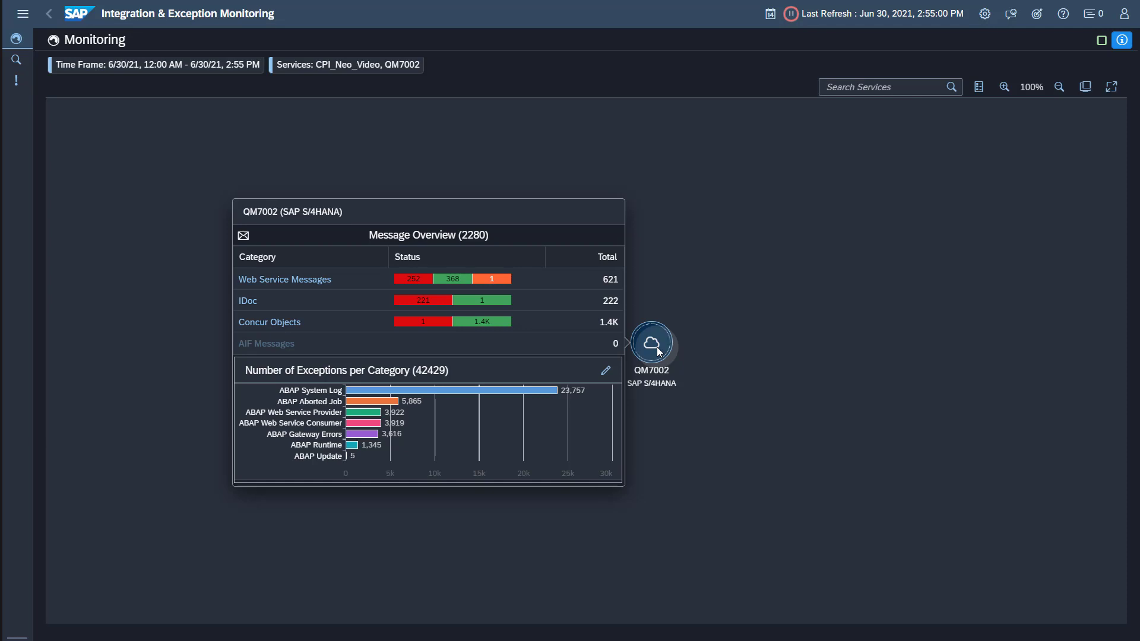
{"action": "left_click", "coordinate": [807, 370]}
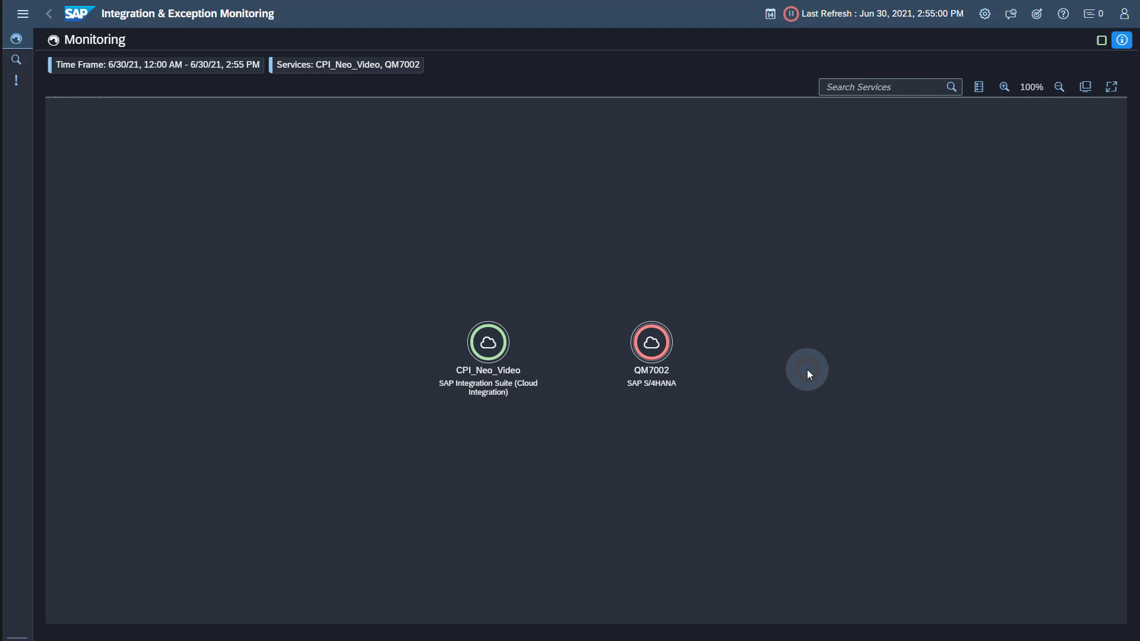